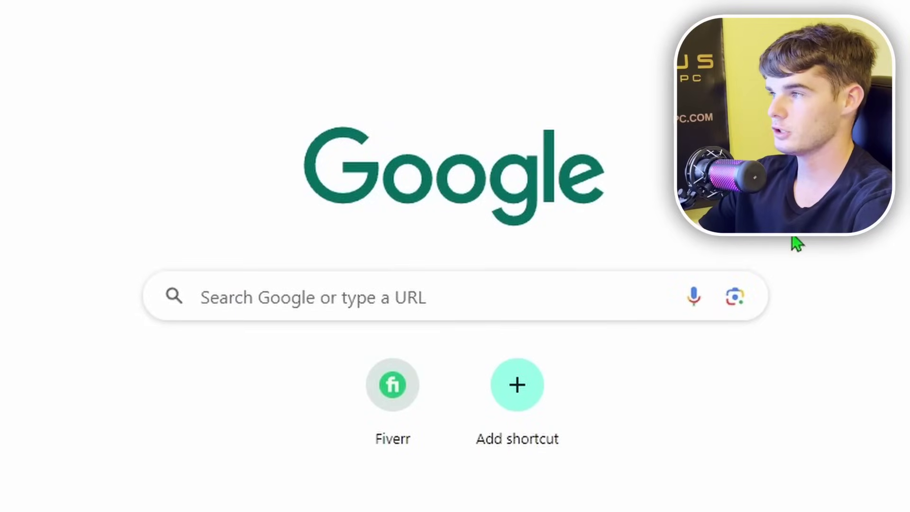
- Search Chrome for 'msi afterburner' and run the downloaded MSIAfterburnerSetup465.exe installer
{"action": "left_click", "coordinate": [209, 304]}
{"action": "type", "text": "msi after"}
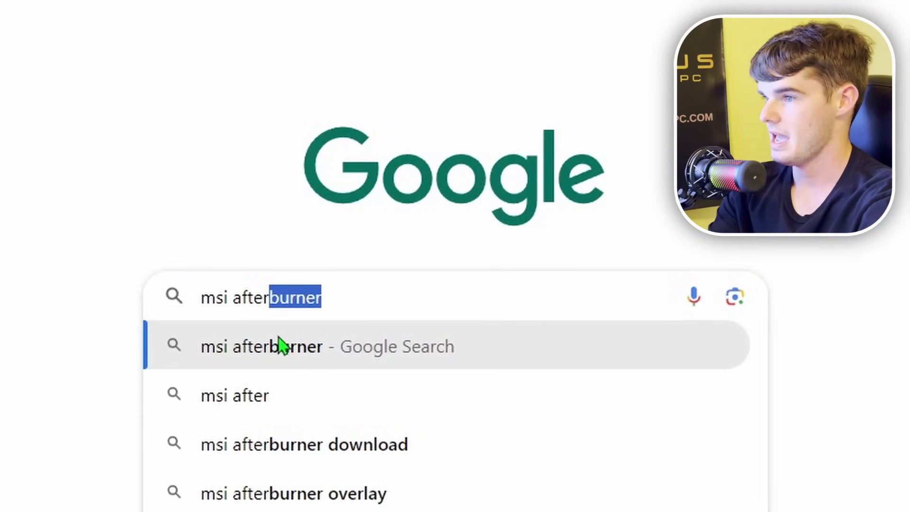
{"action": "left_click", "coordinate": [280, 343]}
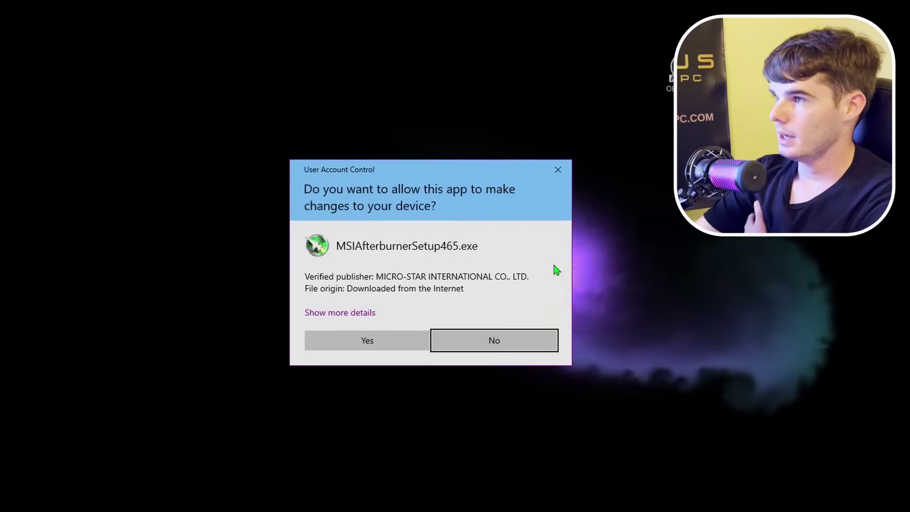
- Approve the installer, choose English, accept the license and install into C:\Program Files (x86)\MSI Afterburner
{"action": "left_click", "coordinate": [385, 338]}
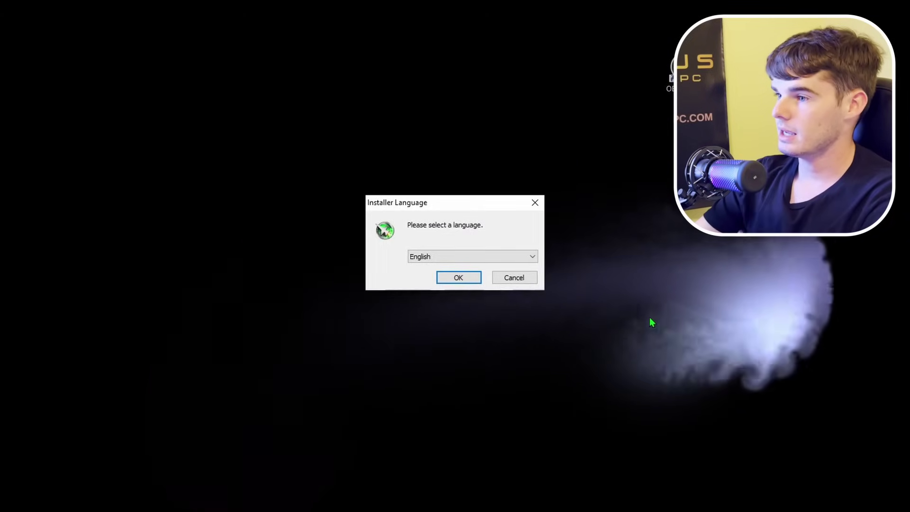
{"action": "left_click", "coordinate": [466, 280]}
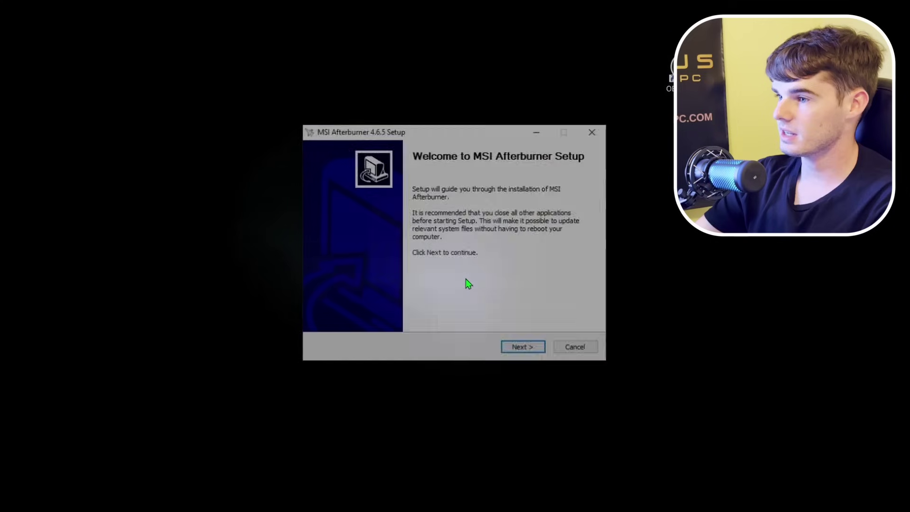
{"action": "left_click", "coordinate": [522, 350]}
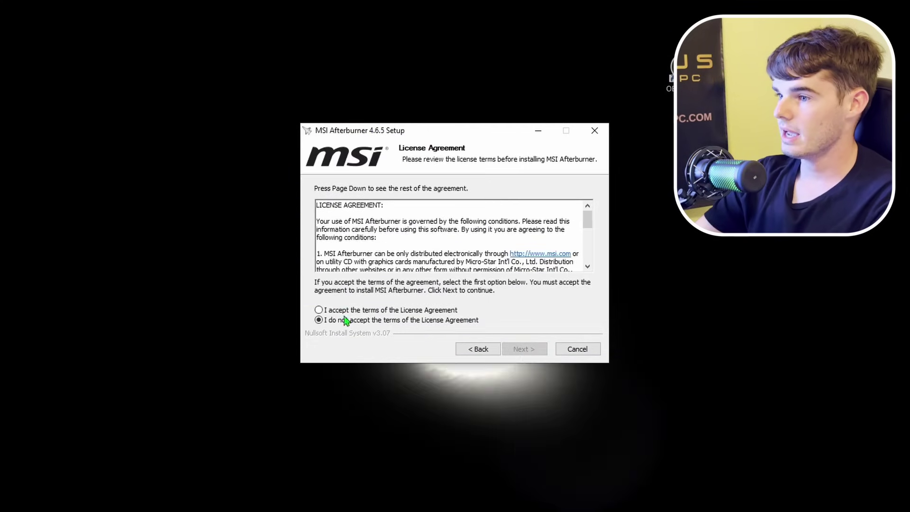
{"action": "left_click", "coordinate": [319, 310]}
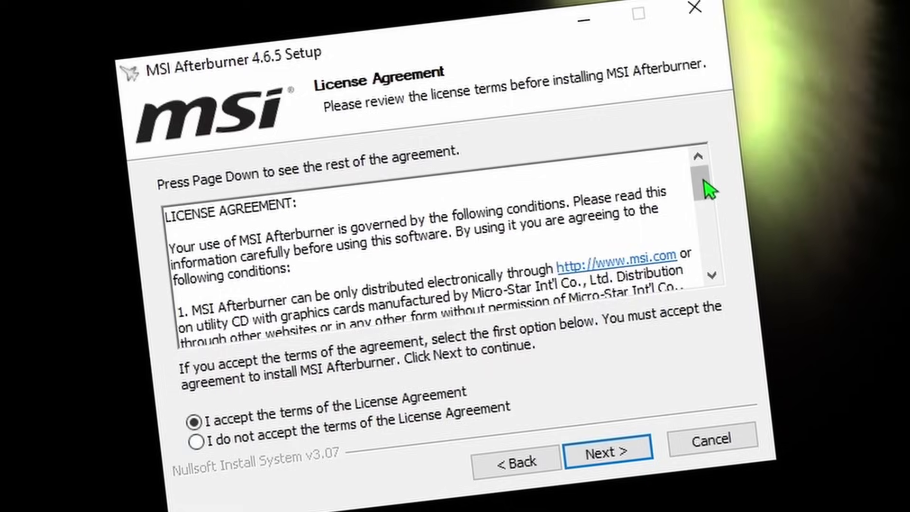
{"action": "left_click_drag", "start_coordinate": [588, 221], "coordinate": [581, 284]}
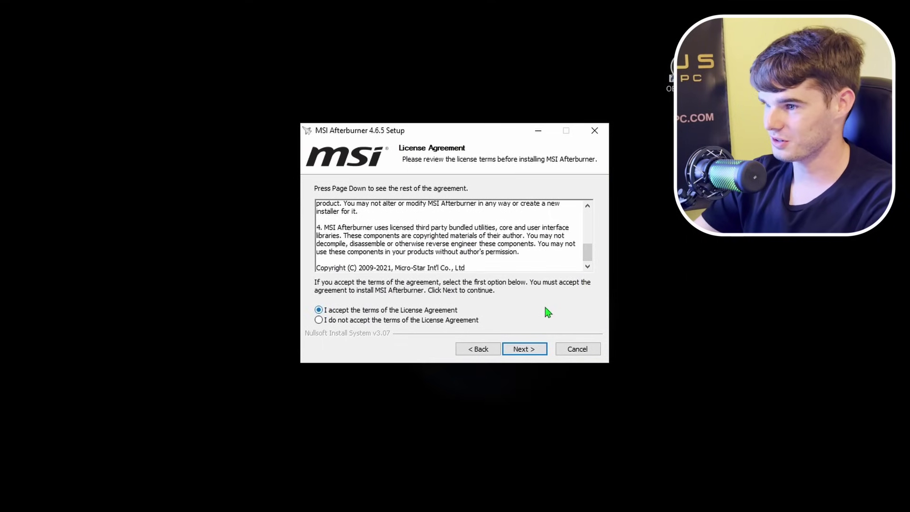
{"action": "left_click", "coordinate": [530, 349]}
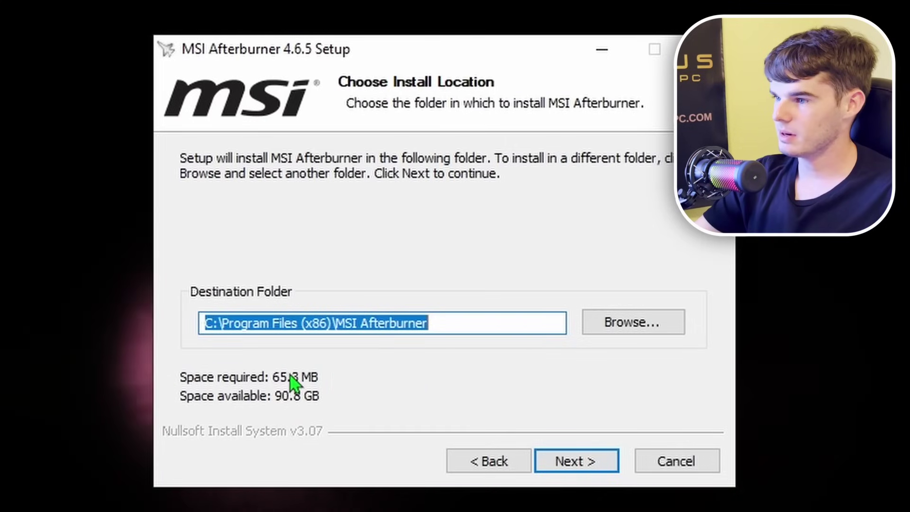
{"action": "left_click", "coordinate": [583, 460]}
{"action": "left_click", "coordinate": [572, 461]}
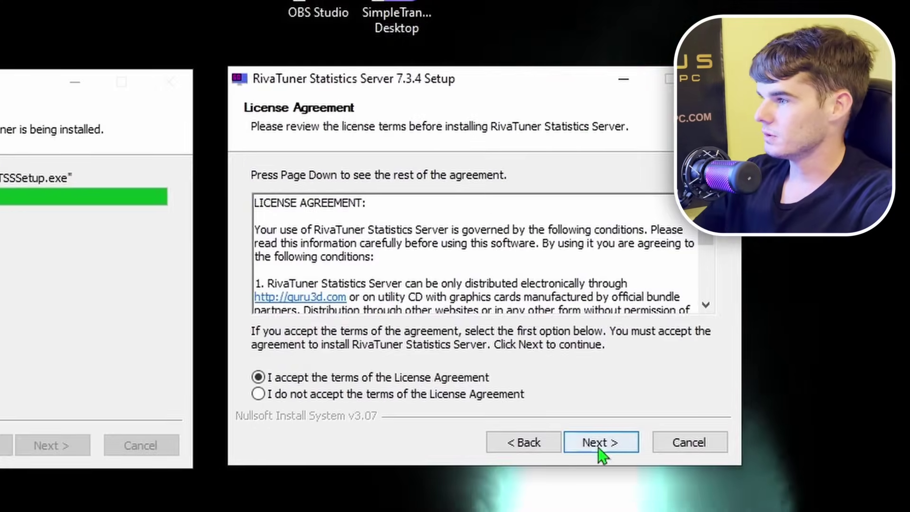
- Install RivaTuner Statistics Server to its default folder, then finish setup to launch MSI Afterburner
{"action": "left_click", "coordinate": [600, 443]}
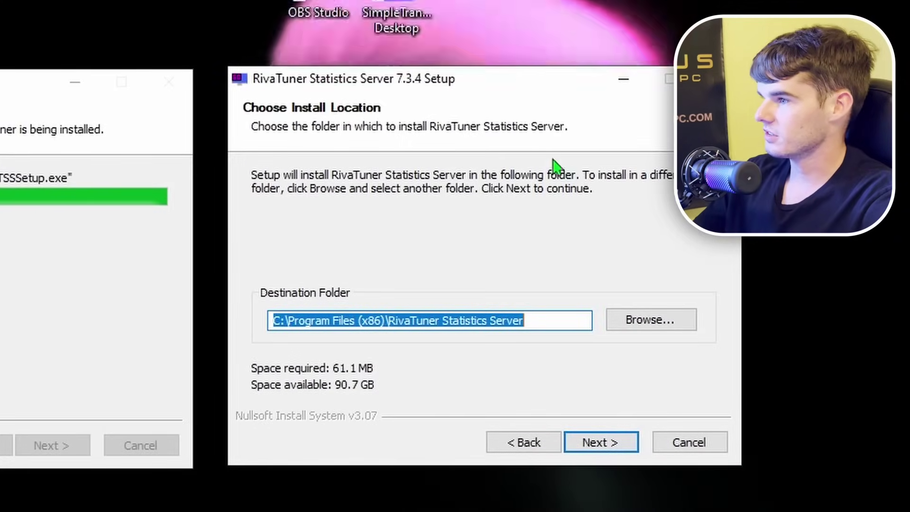
{"action": "left_click", "coordinate": [590, 446]}
{"action": "left_click", "coordinate": [599, 446]}
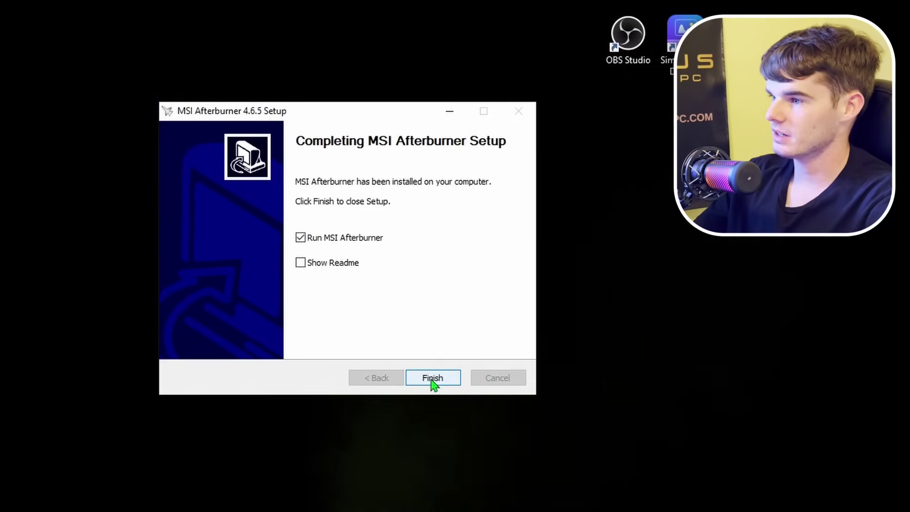
{"action": "left_click", "coordinate": [433, 380]}
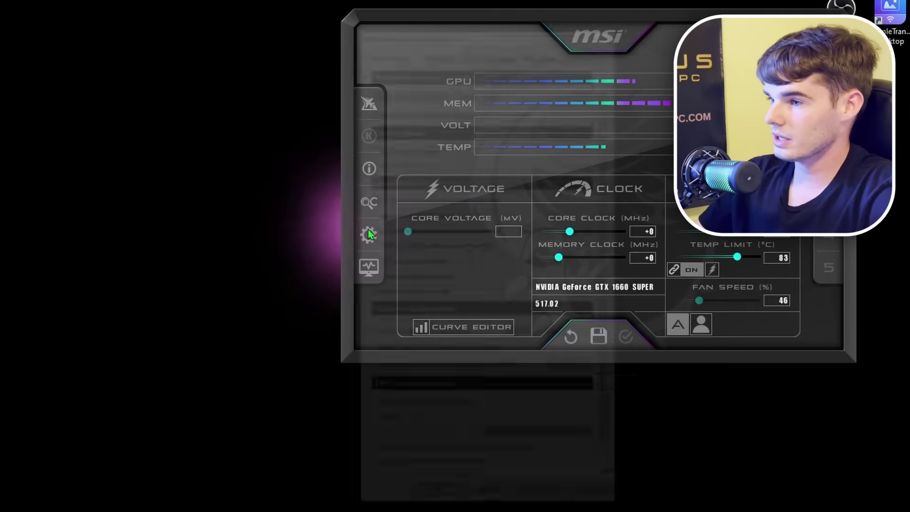
- Open Afterburner's properties at the Monitoring settings, with the window moved to the top-left
{"action": "left_click", "coordinate": [395, 240]}
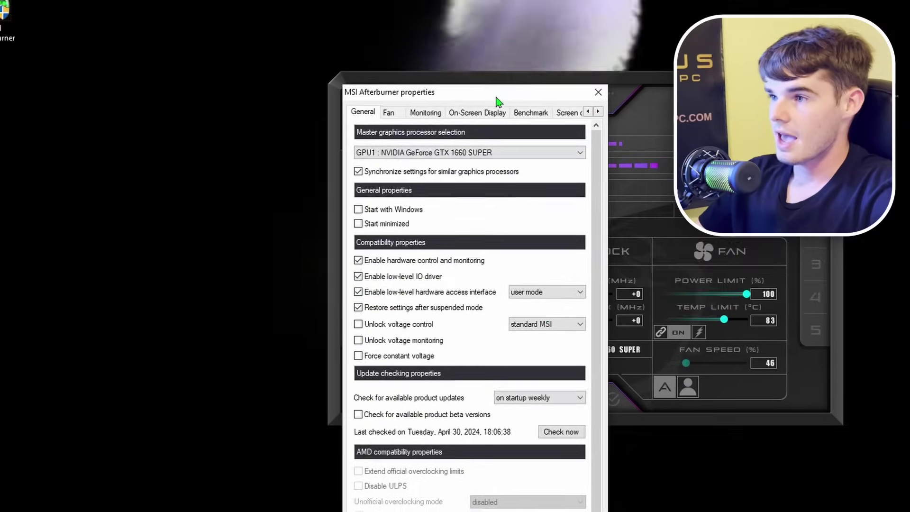
{"action": "left_click_drag", "start_coordinate": [496, 99], "coordinate": [234, 20]}
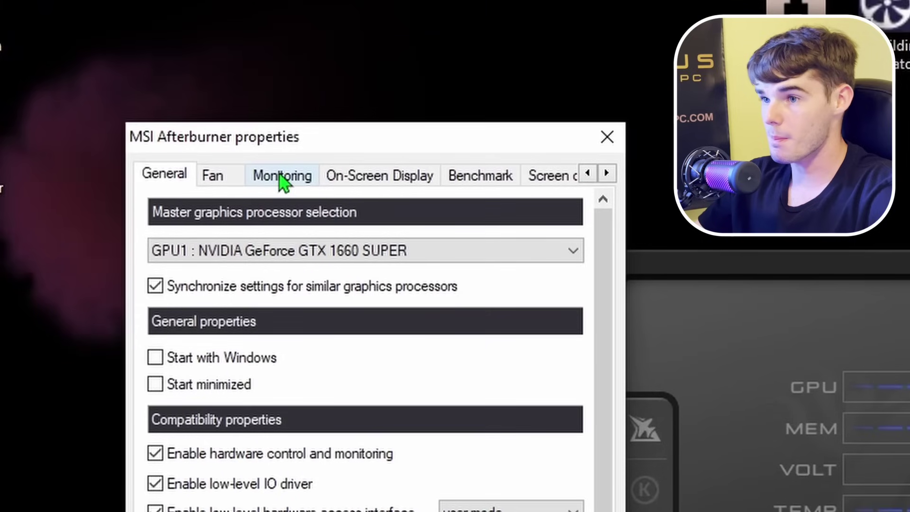
{"action": "left_click", "coordinate": [163, 32]}
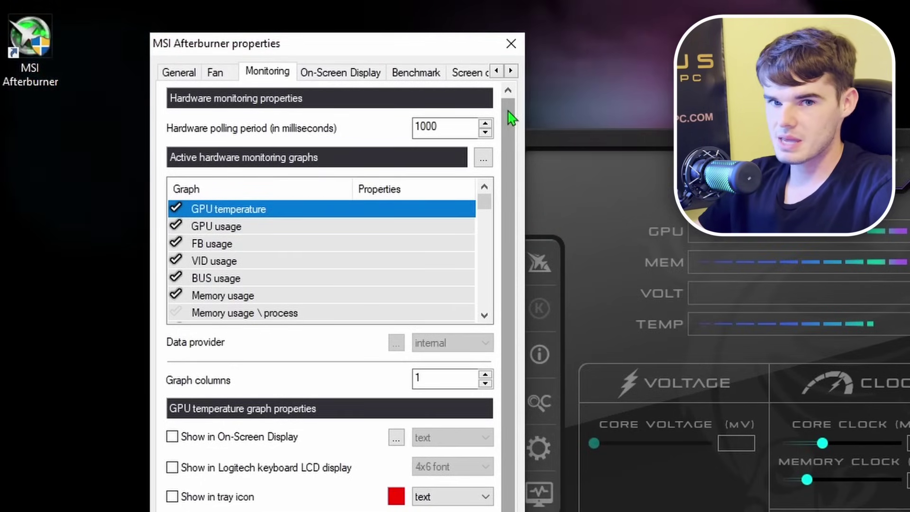
{"action": "scroll", "coordinate": [508, 115], "scroll_direction": "down", "scroll_amount": 1}
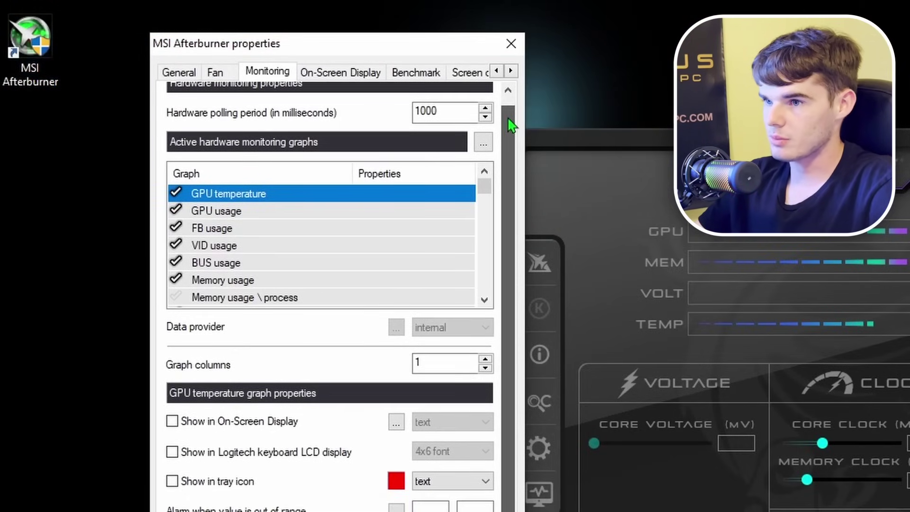
{"action": "scroll", "coordinate": [508, 115], "scroll_direction": "up", "scroll_amount": 1}
{"action": "scroll", "coordinate": [176, 249], "scroll_direction": "down", "scroll_amount": 10}
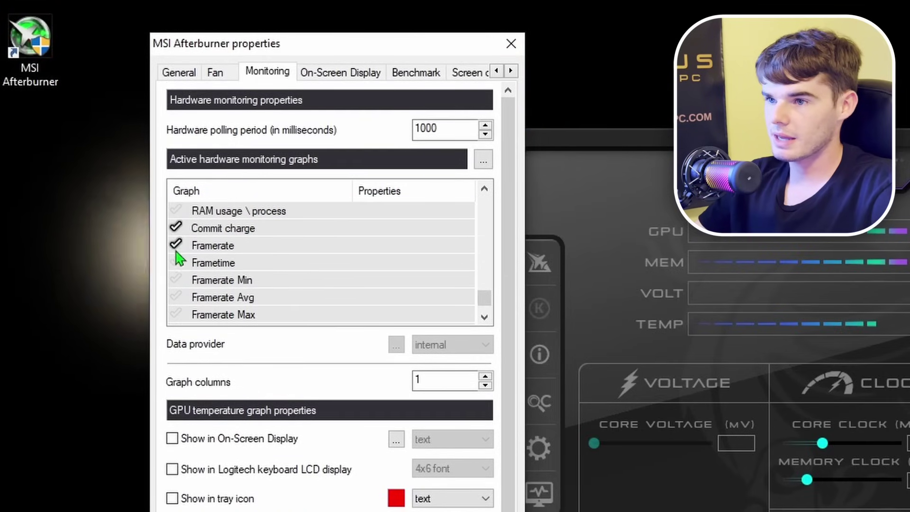
{"action": "scroll", "coordinate": [483, 305], "scroll_direction": "up", "scroll_amount": 1}
{"action": "left_click_drag", "start_coordinate": [484, 305], "coordinate": [484, 301]}
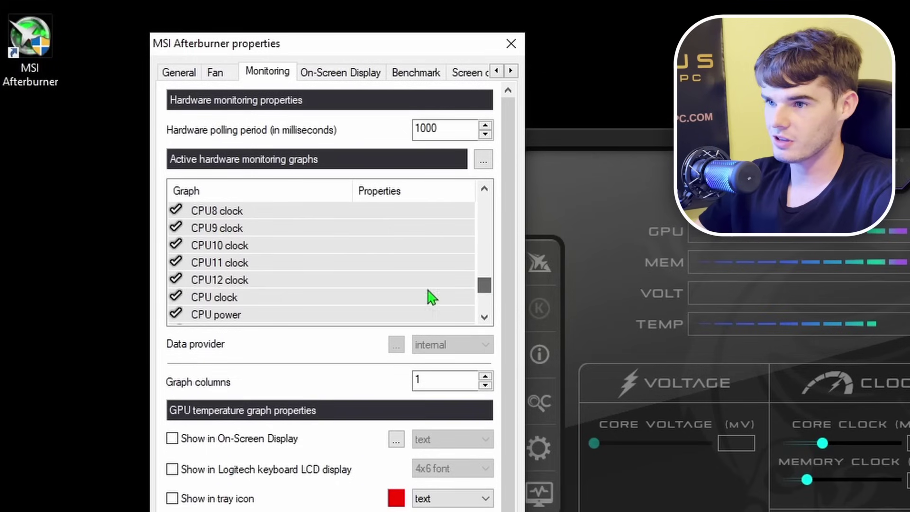
{"action": "scroll", "coordinate": [431, 296], "scroll_direction": "up", "scroll_amount": 10}
- Stop monitoring core clock, memory clock, power percent, power, fan speed, fan tachometer, temp and power limits
{"action": "left_click", "coordinate": [175, 262]}
{"action": "left_click", "coordinate": [176, 279]}
{"action": "left_click", "coordinate": [176, 297]}
{"action": "left_click", "coordinate": [176, 314]}
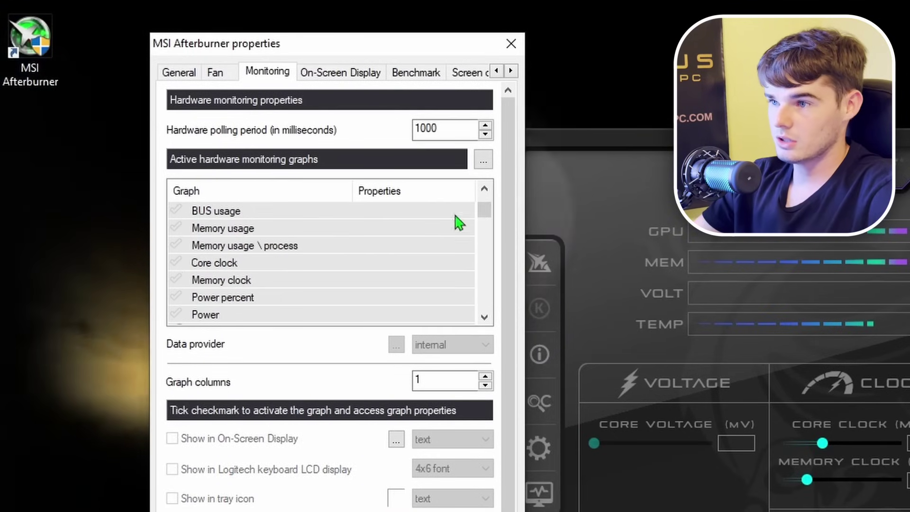
{"action": "scroll", "coordinate": [484, 213], "scroll_direction": "down", "scroll_amount": 2}
{"action": "left_click", "coordinate": [176, 262]}
{"action": "left_click", "coordinate": [176, 280]}
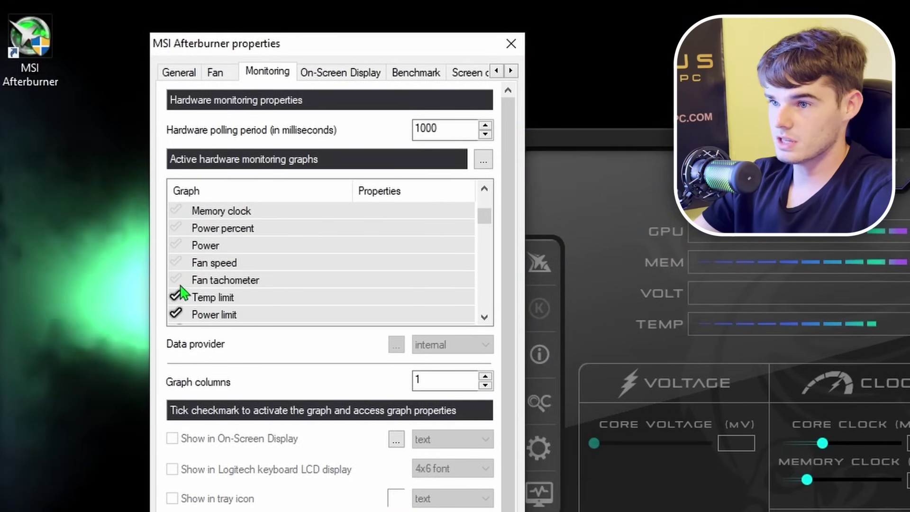
{"action": "left_click", "coordinate": [176, 297]}
{"action": "left_click", "coordinate": [176, 314]}
- Stop monitoring voltage limit, no load limit, and the CPU1, CPU2 and CPU5–CPU9 temperatures
{"action": "left_click_drag", "start_coordinate": [486, 218], "coordinate": [491, 232]}
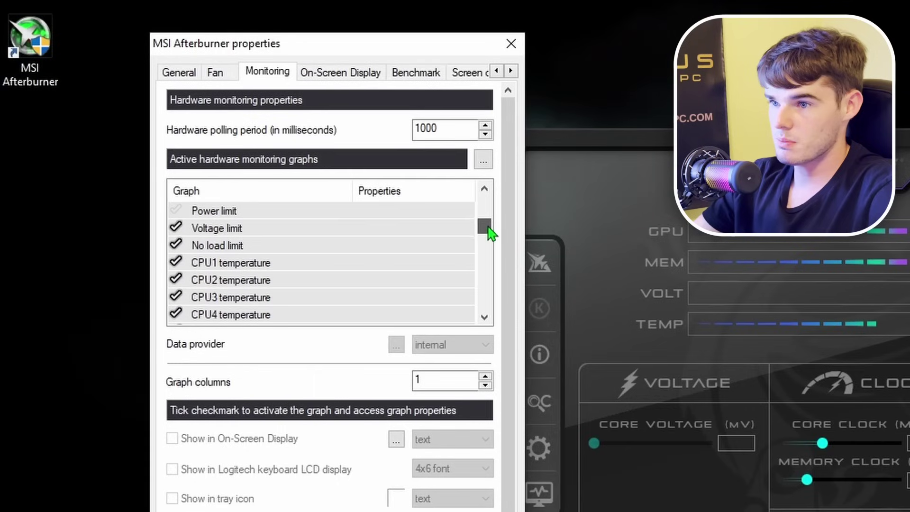
{"action": "left_click", "coordinate": [176, 227]}
{"action": "left_click", "coordinate": [176, 245]}
{"action": "left_click", "coordinate": [176, 262]}
{"action": "left_click", "coordinate": [176, 280]}
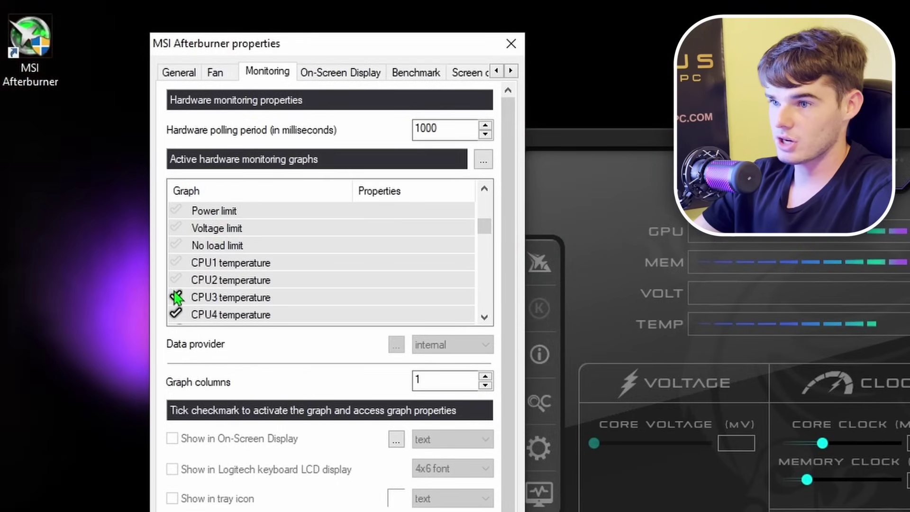
{"action": "scroll", "coordinate": [486, 229], "scroll_direction": "down", "scroll_amount": 5}
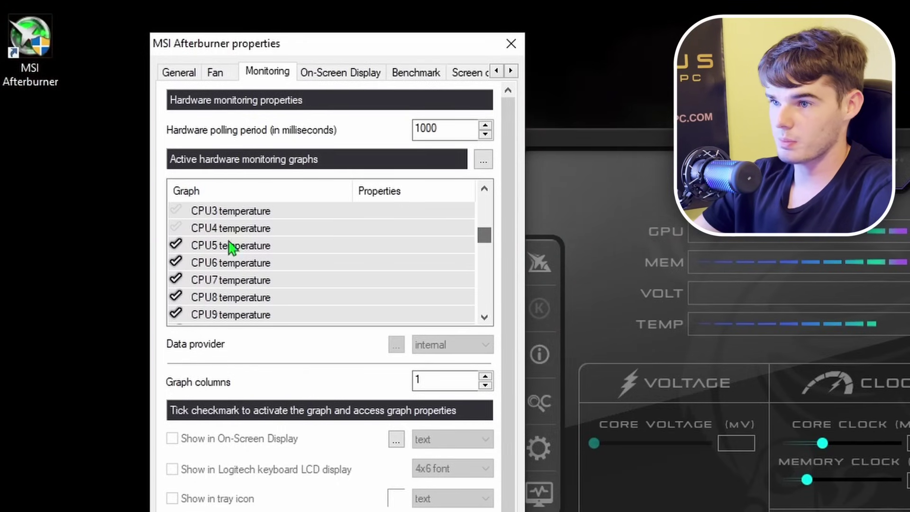
{"action": "left_click", "coordinate": [176, 245]}
{"action": "left_click", "coordinate": [176, 262]}
{"action": "left_click", "coordinate": [176, 280]}
{"action": "left_click", "coordinate": [176, 296]}
{"action": "left_click", "coordinate": [176, 314]}
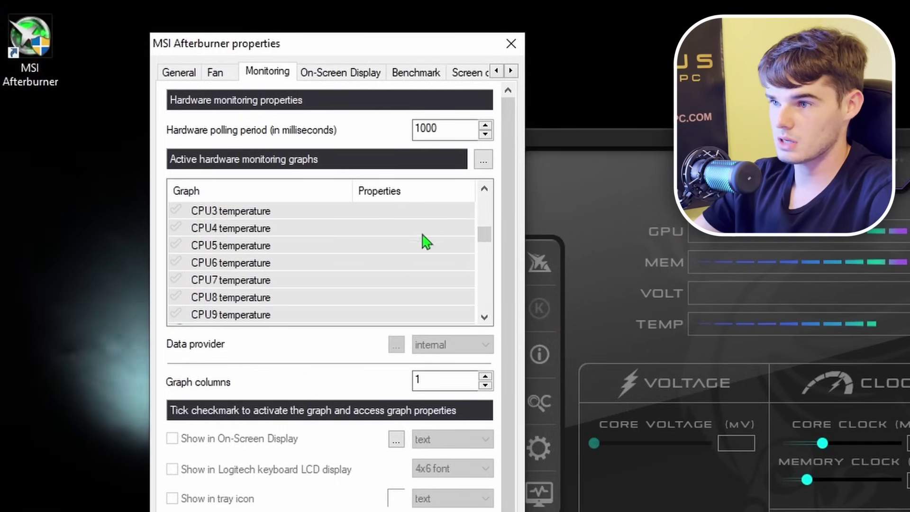
- Activate the GPU temperature, Core clock and Framerate 1% Low graphs
{"action": "scroll", "coordinate": [425, 240], "scroll_direction": "down", "scroll_amount": 8}
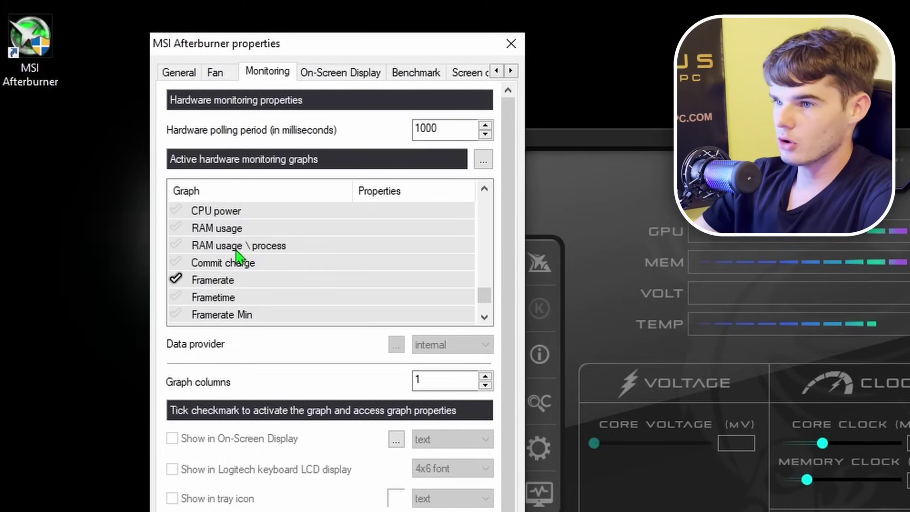
{"action": "scroll", "coordinate": [233, 262], "scroll_direction": "up", "scroll_amount": 15}
{"action": "left_click", "coordinate": [176, 212]}
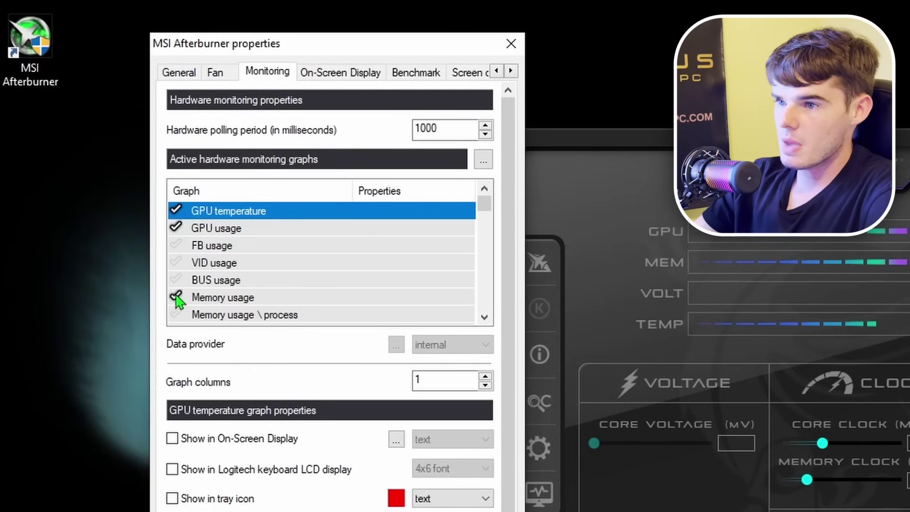
{"action": "scroll", "coordinate": [207, 285], "scroll_direction": "down", "scroll_amount": 2}
{"action": "left_click", "coordinate": [177, 227]}
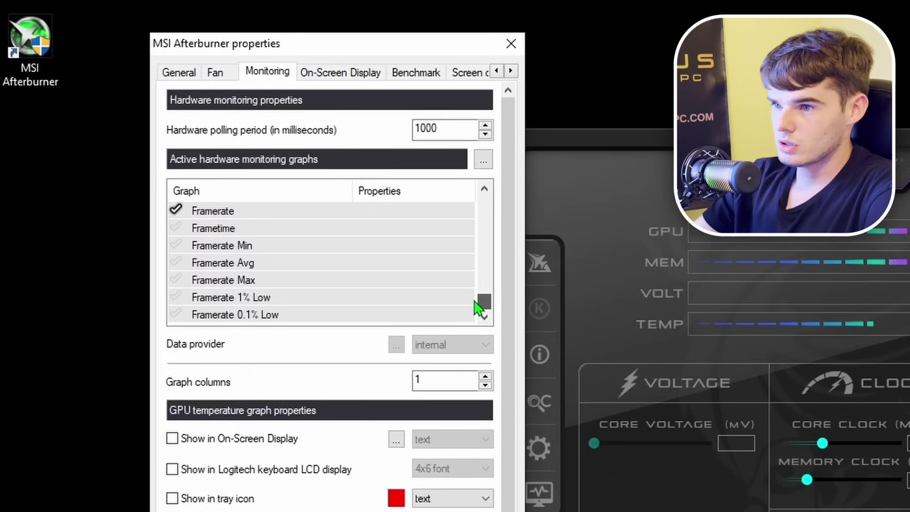
{"action": "left_click", "coordinate": [177, 297]}
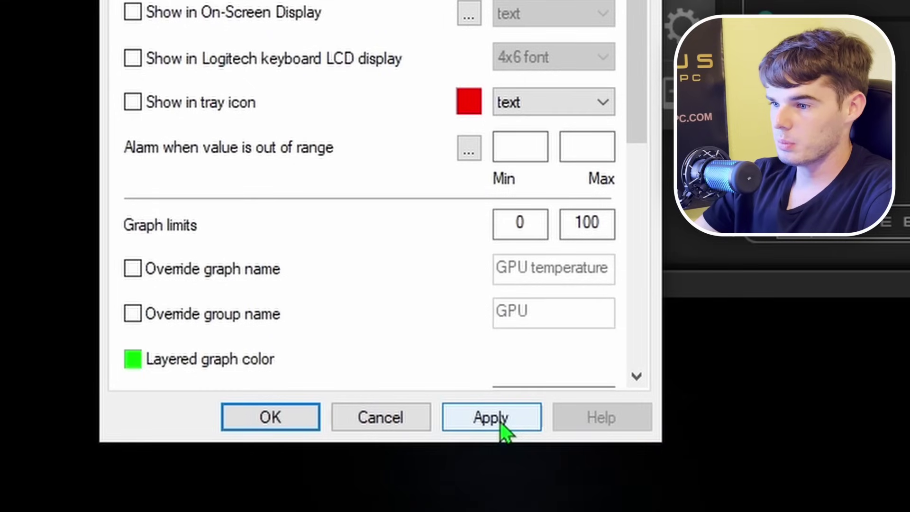
- Apply the graph changes and keep GPU temperature shown in the on-screen display
{"action": "left_click", "coordinate": [502, 424]}
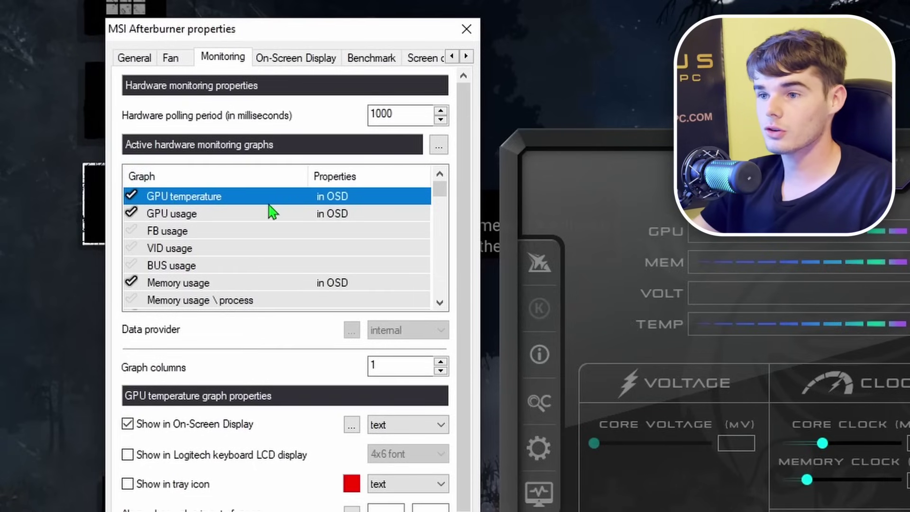
{"action": "left_click", "coordinate": [126, 425]}
{"action": "left_click", "coordinate": [126, 424]}
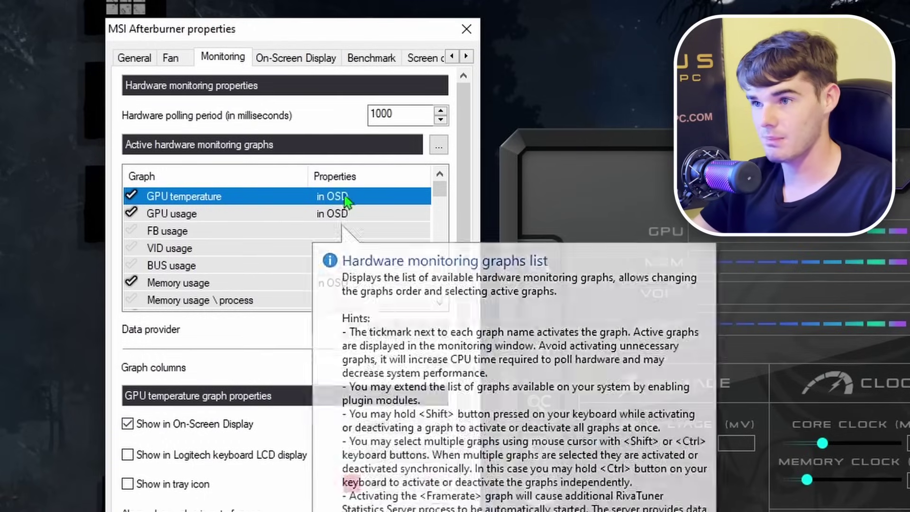
{"action": "left_click_drag", "start_coordinate": [440, 197], "coordinate": [433, 200]}
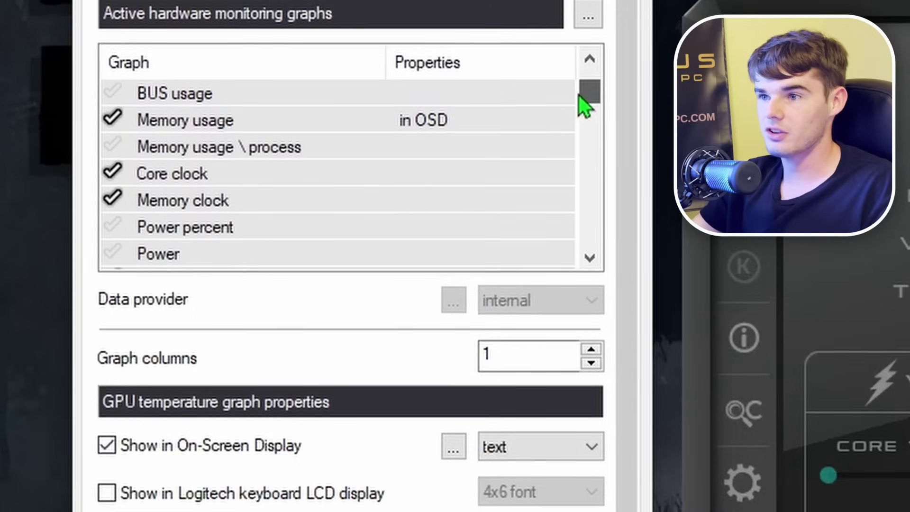
- Show the Core clock and Memory clock graphs in the on-screen display
{"action": "left_click", "coordinate": [206, 252]}
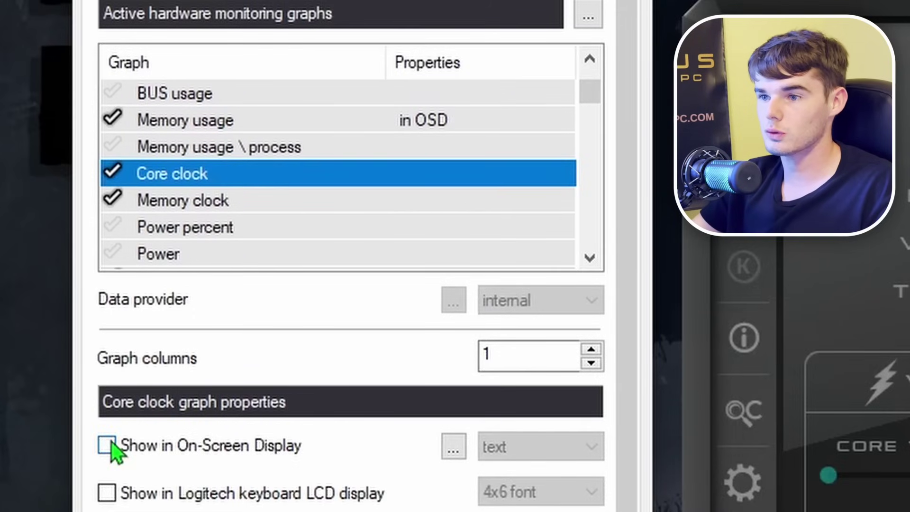
{"action": "left_click", "coordinate": [112, 443]}
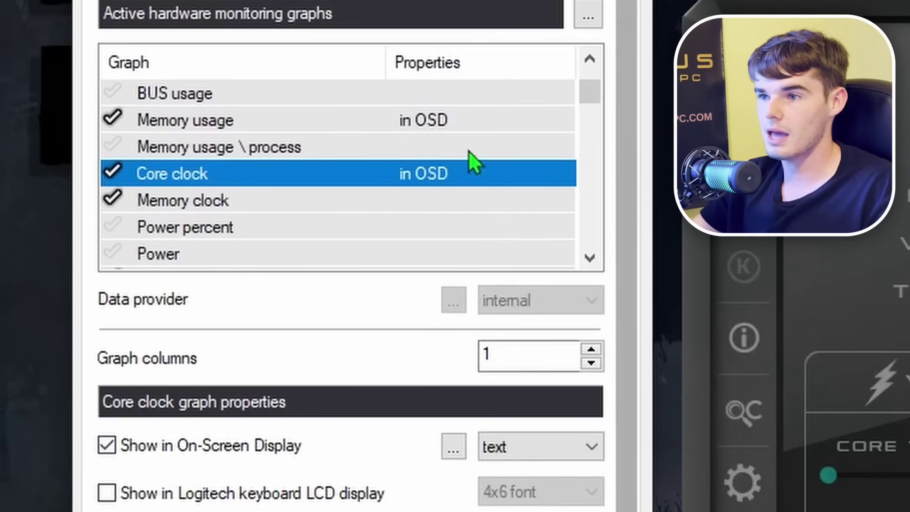
{"action": "left_click", "coordinate": [207, 203]}
{"action": "left_click", "coordinate": [104, 453]}
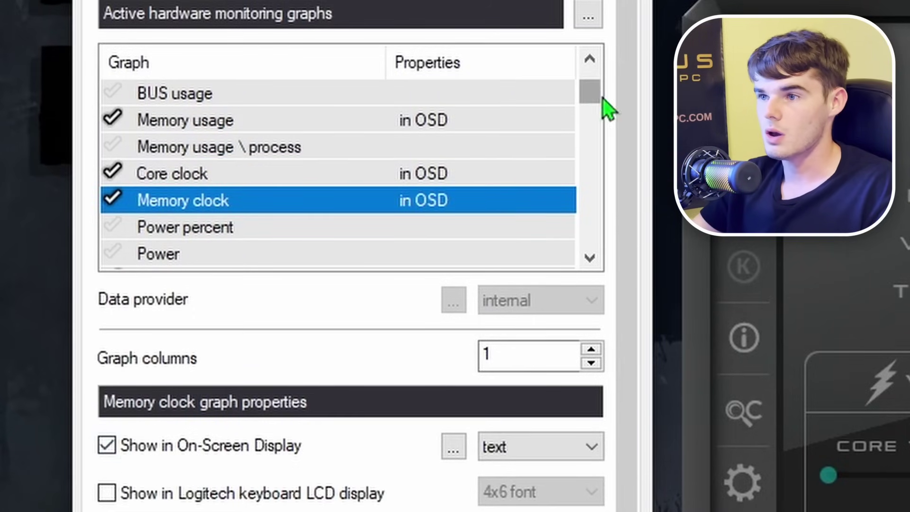
- Set the Fan speed, Framerate and Framerate 1% Low graphs for the overlay and apply
{"action": "left_click_drag", "start_coordinate": [591, 87], "coordinate": [587, 98]}
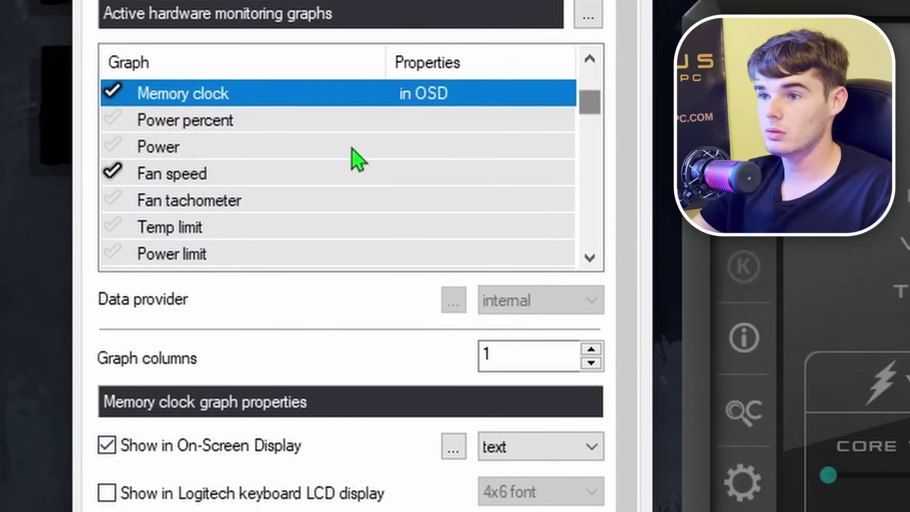
{"action": "left_click", "coordinate": [205, 178]}
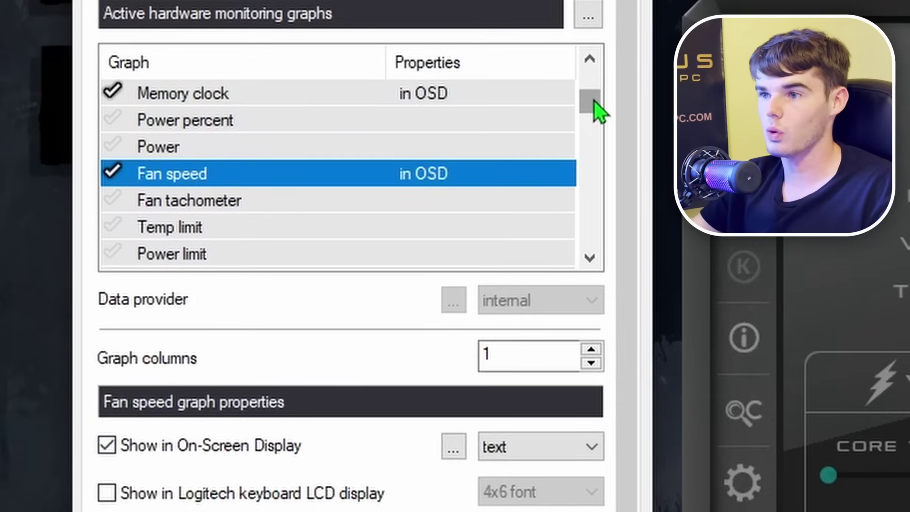
{"action": "left_click_drag", "start_coordinate": [593, 100], "coordinate": [566, 217]}
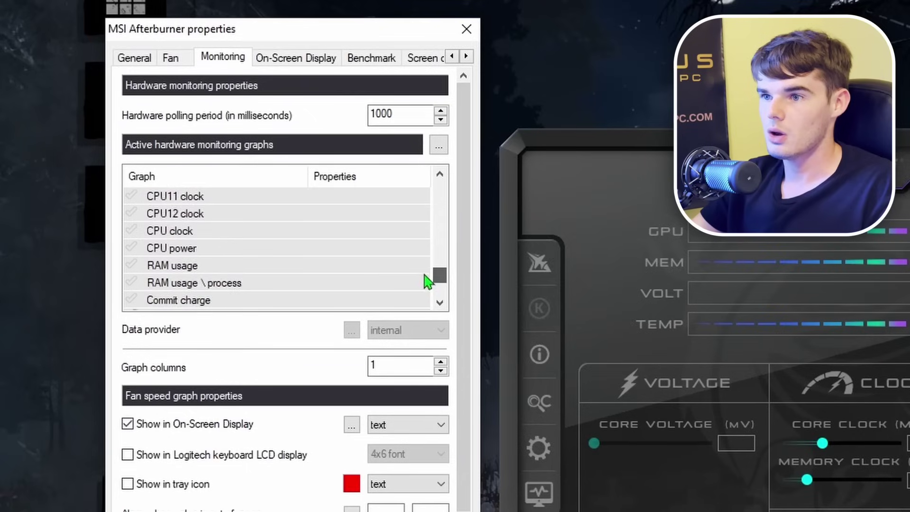
{"action": "left_click", "coordinate": [229, 248]}
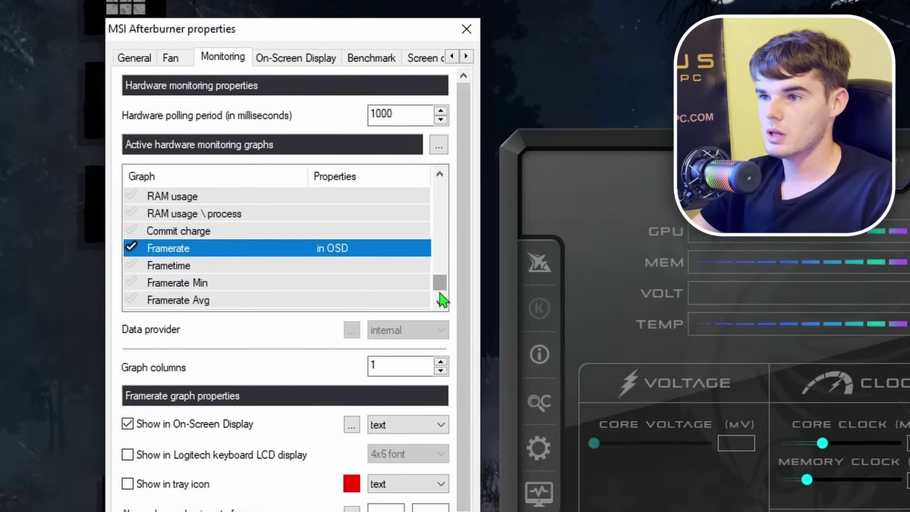
{"action": "scroll", "coordinate": [441, 300], "scroll_direction": "down", "scroll_amount": 1}
{"action": "left_click", "coordinate": [210, 284]}
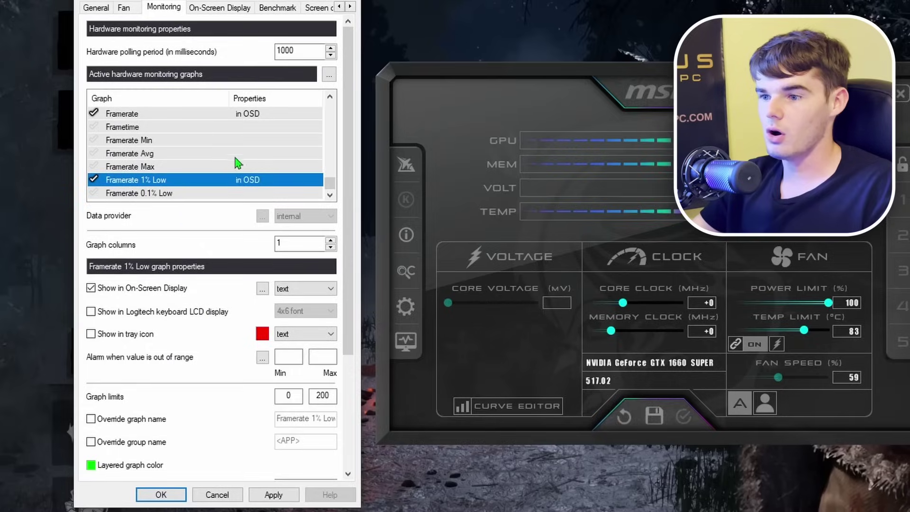
{"action": "scroll", "coordinate": [318, 265], "scroll_direction": "up", "scroll_amount": 8}
{"action": "left_click", "coordinate": [375, 511]}
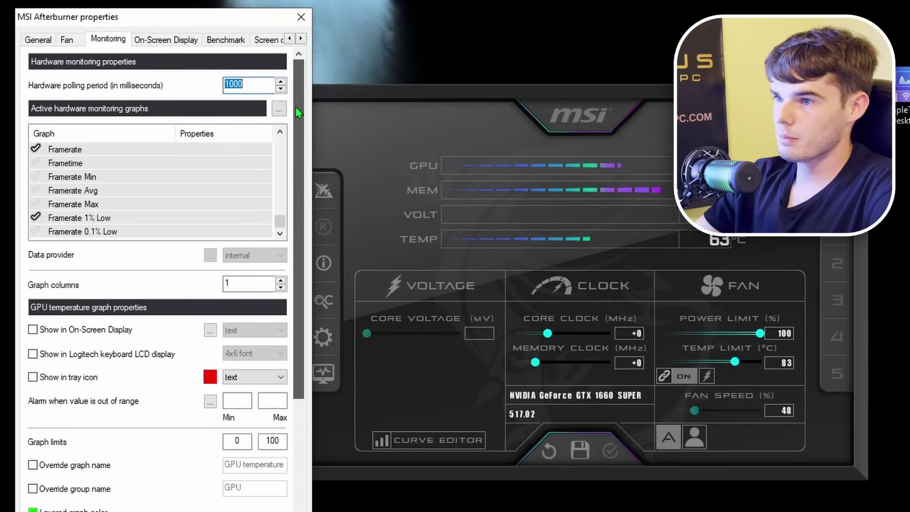
{"action": "scroll", "coordinate": [291, 285], "scroll_direction": "down", "scroll_amount": 5}
{"action": "left_click_drag", "start_coordinate": [297, 263], "coordinate": [327, 46]}
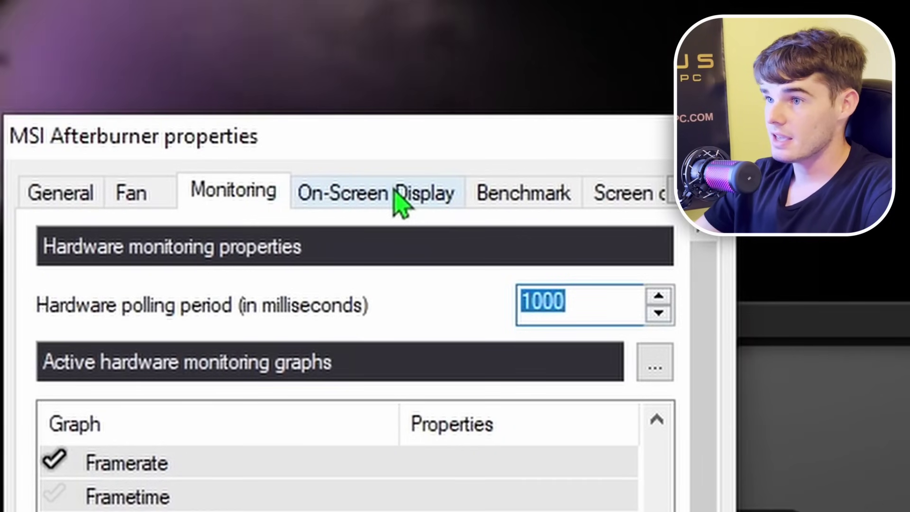
- Assign Home as the on-screen display toggle hotkey and confirm the properties with OK
{"action": "left_click", "coordinate": [174, 42]}
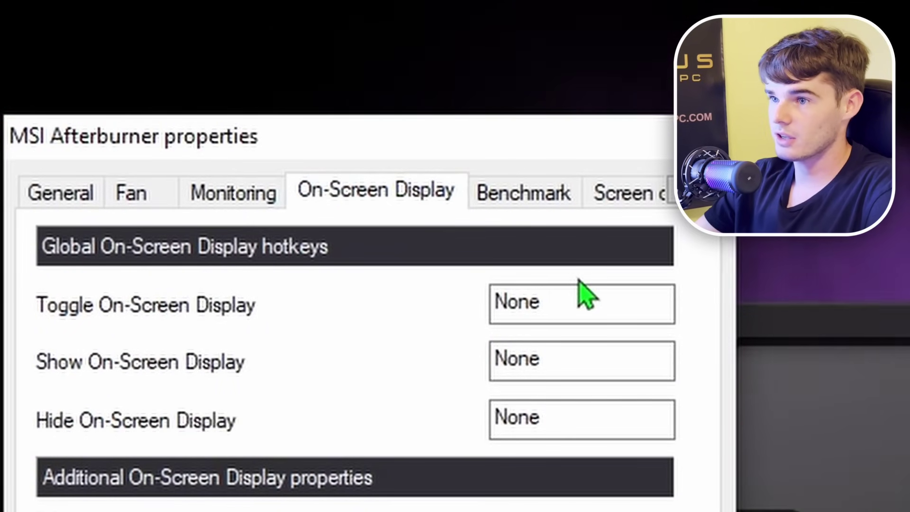
{"action": "key", "text": "Home"}
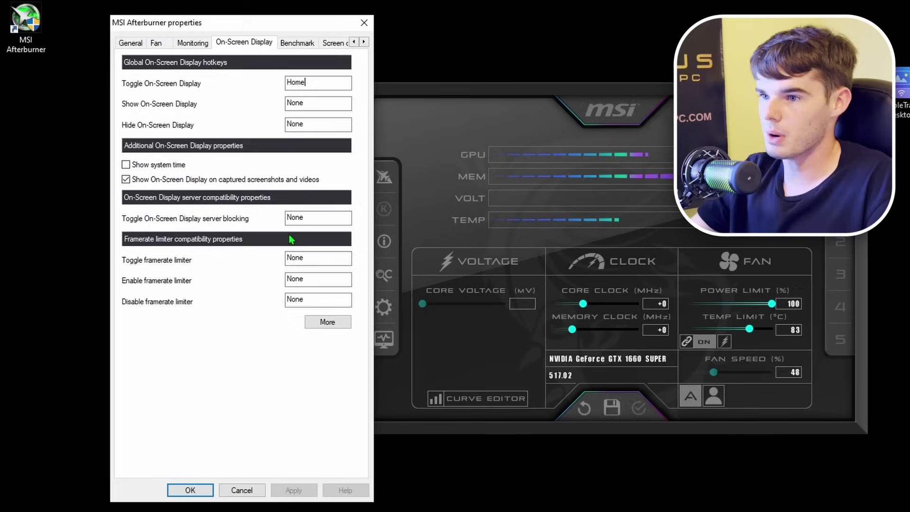
{"action": "left_click", "coordinate": [192, 491]}
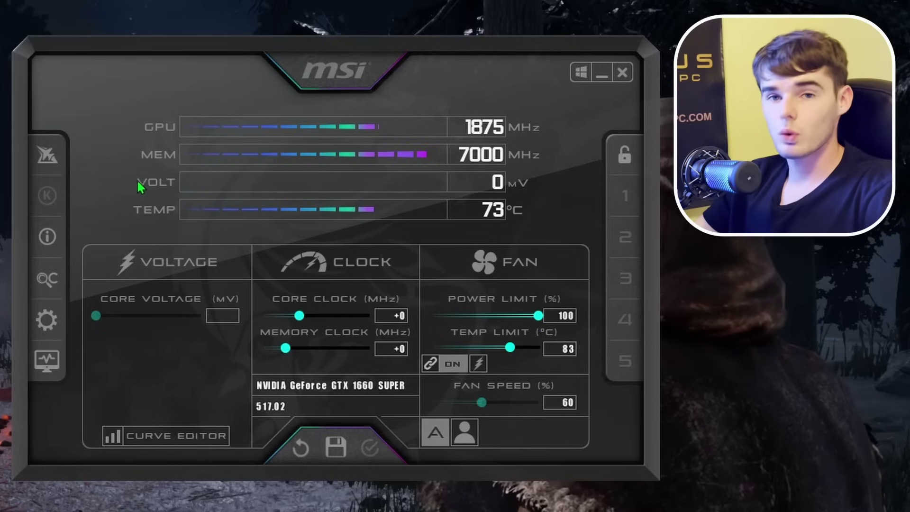
- Minimize Afterburner, then open and close Dead by Daylight's Killers grid to check the overlay
{"action": "left_click", "coordinate": [602, 75]}
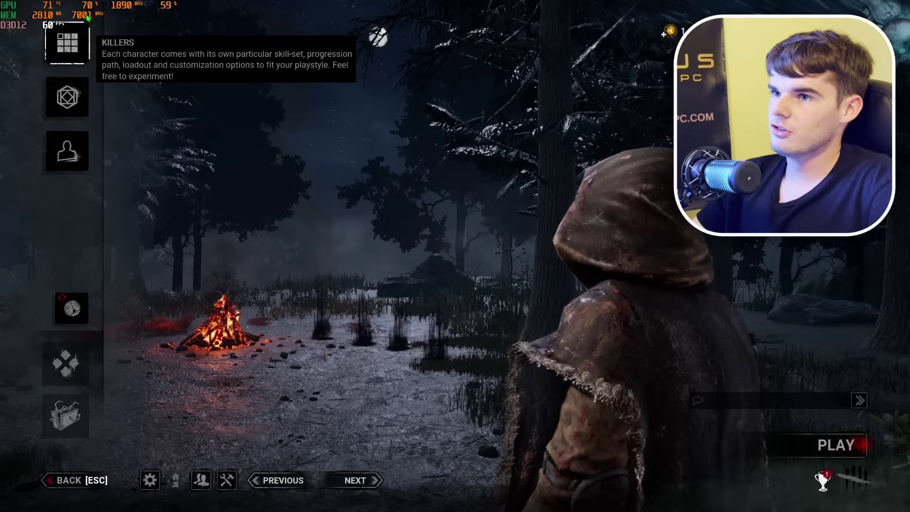
{"action": "left_click", "coordinate": [282, 190]}
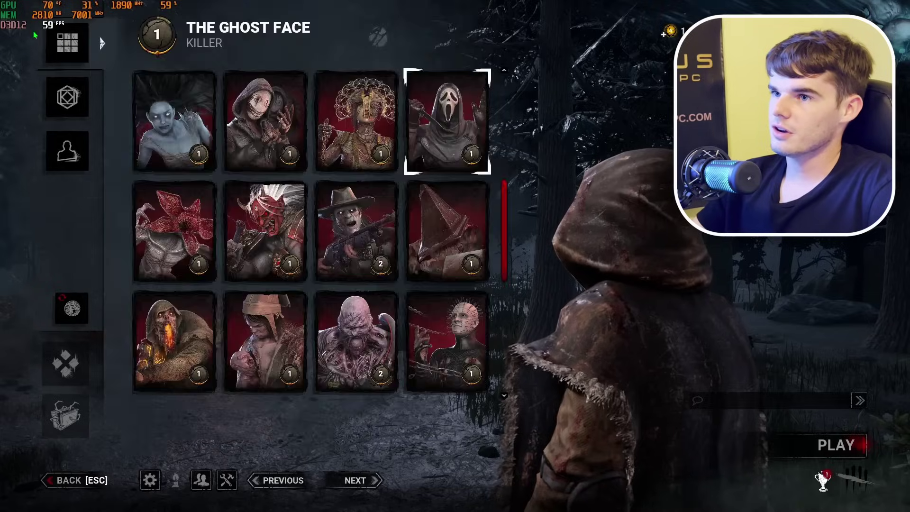
{"action": "left_click", "coordinate": [67, 48]}
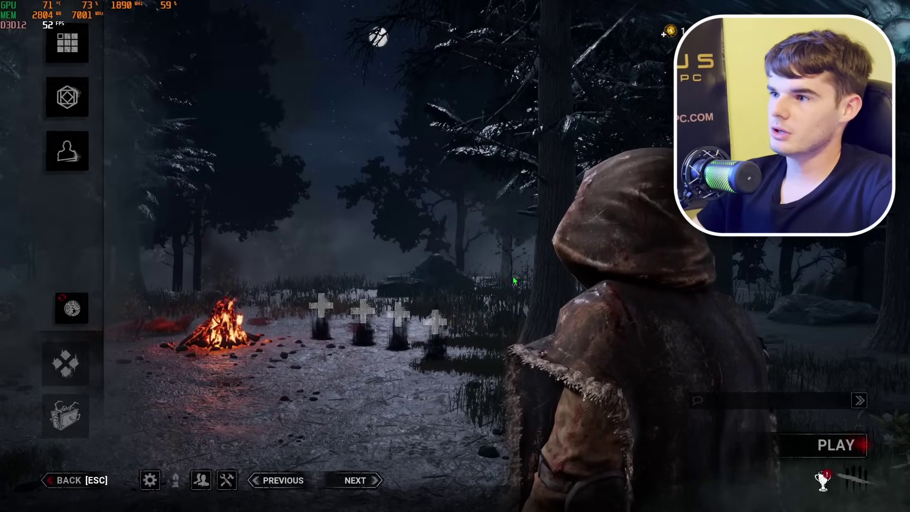